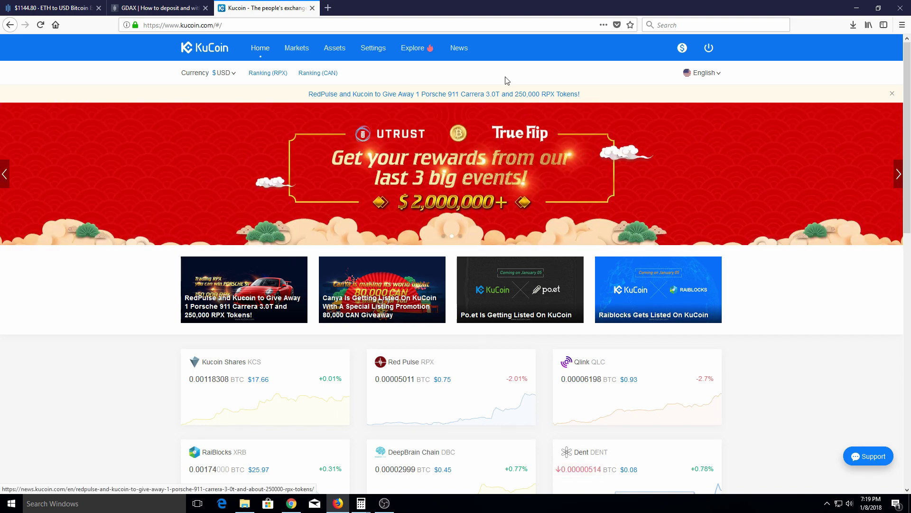
# - Switch to the GDAX ETH-USD trading page showing a 1.9755 ETH balance
pyautogui.click(73, 6)
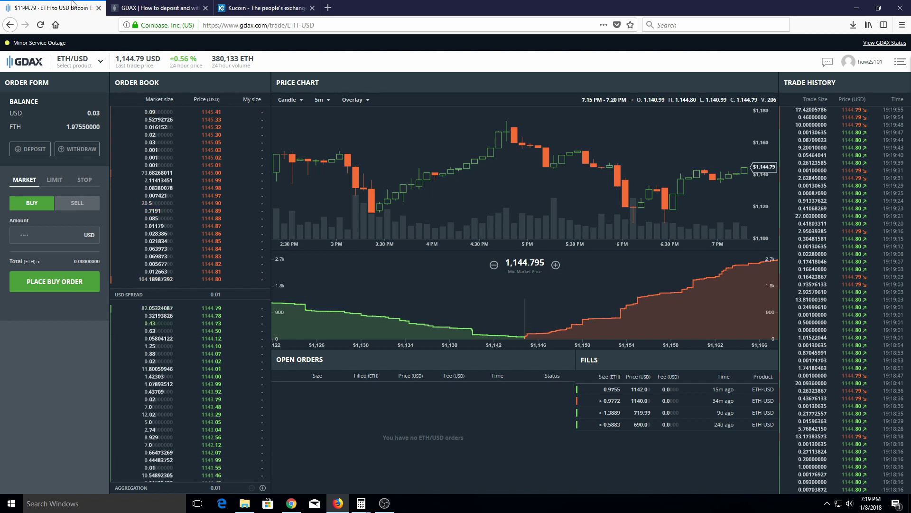
# - Open GDAX's Withdraw form on the ETH Address option, then go back to the KuCoin tab
pyautogui.click(78, 61)
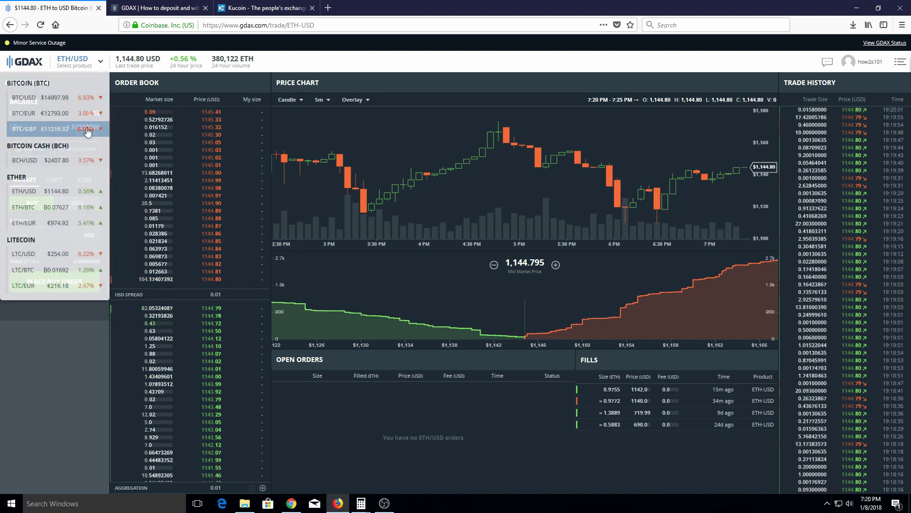
pyautogui.click(82, 150)
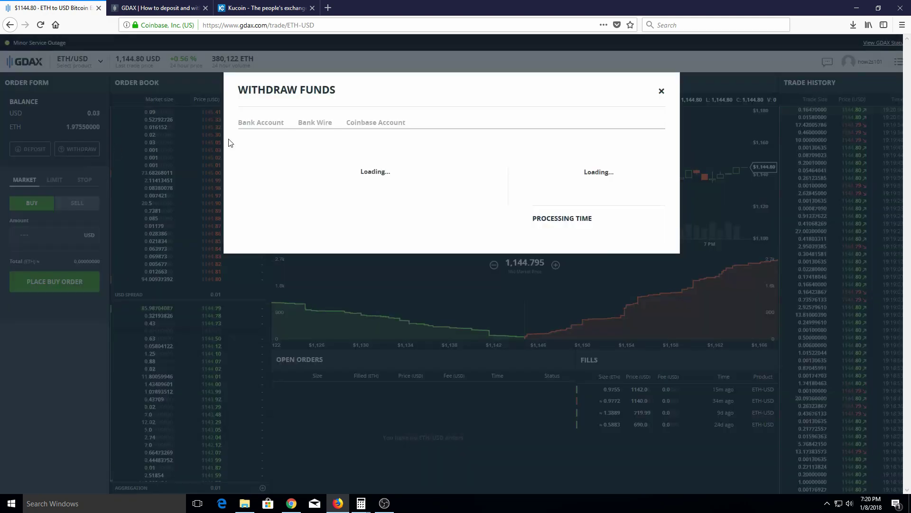
pyautogui.click(439, 123)
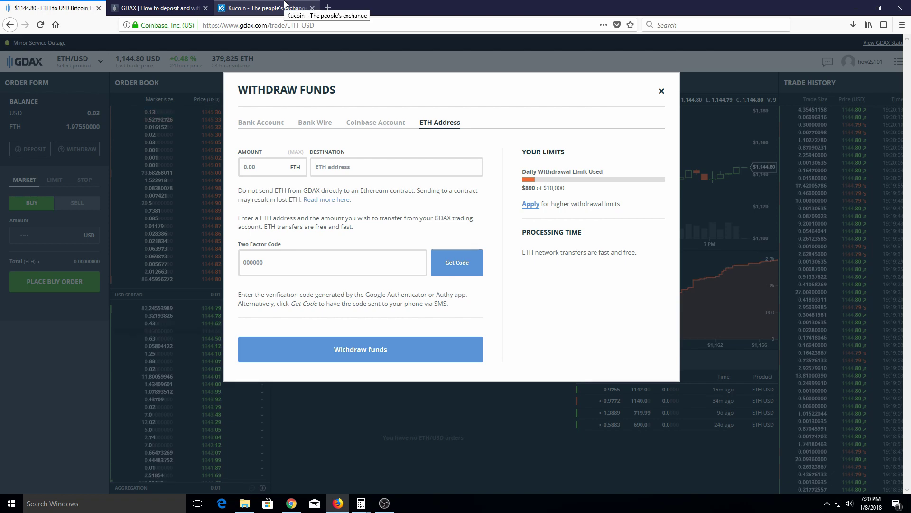
pyautogui.click(285, 4)
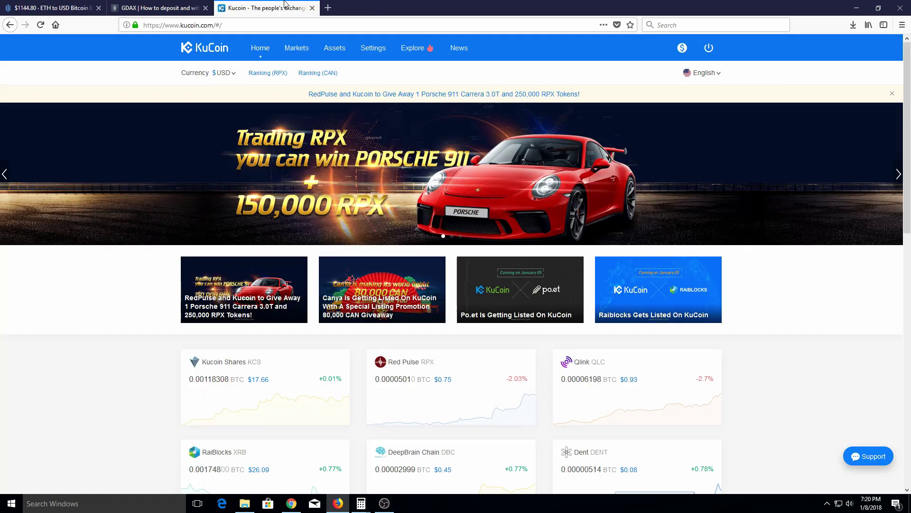
# - Go from Assets to KuCoin's Deposit page and pick Ethereum (ETH) from the coin list
pyautogui.click(328, 50)
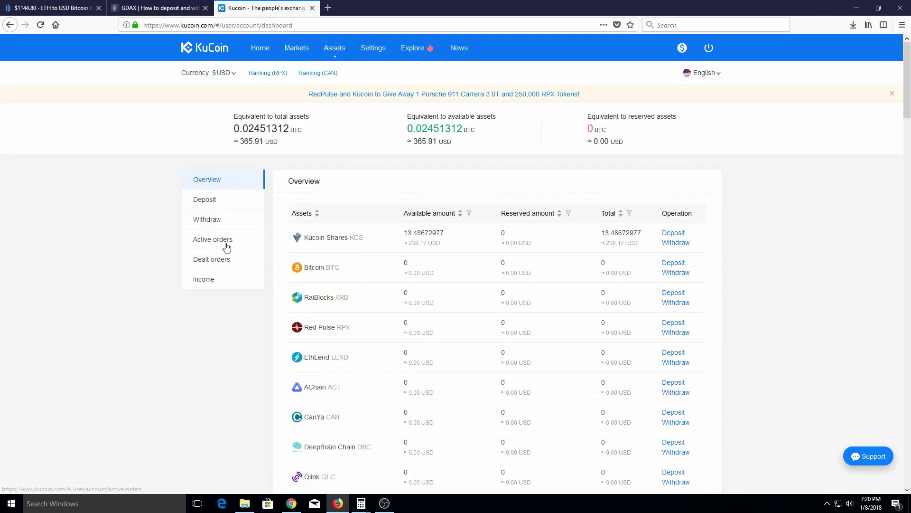
pyautogui.click(208, 201)
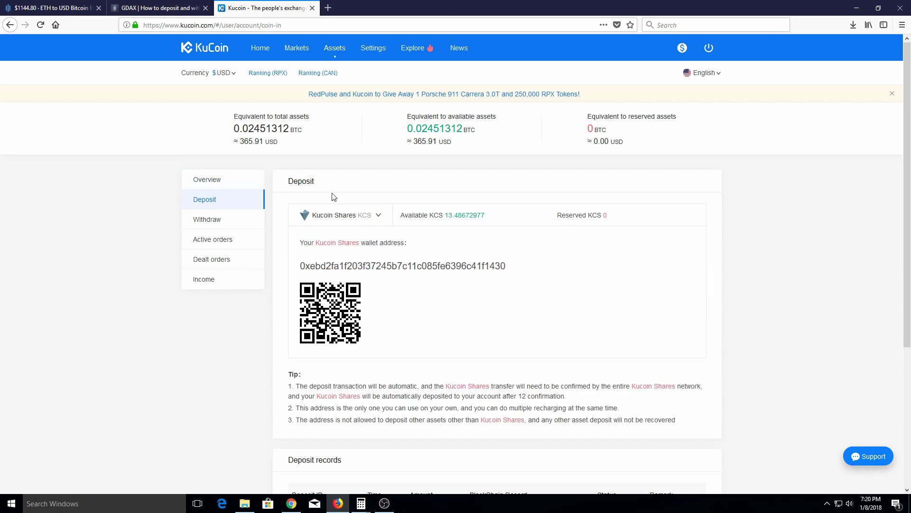
pyautogui.click(380, 216)
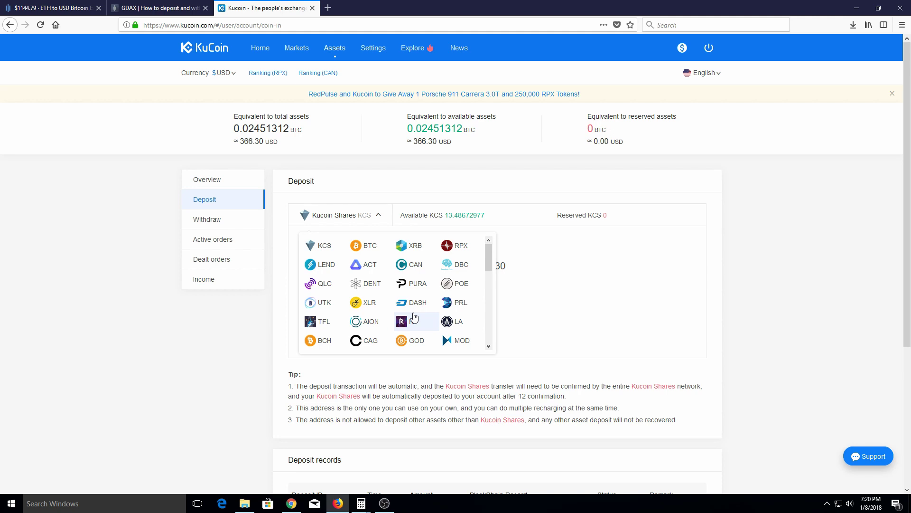
pyautogui.scroll(-4, 414, 316)
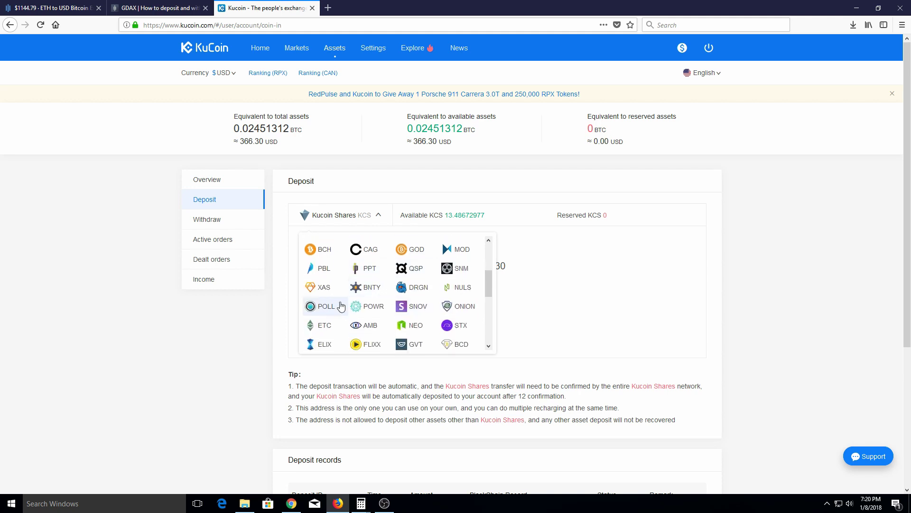
pyautogui.scroll(-2, 401, 262)
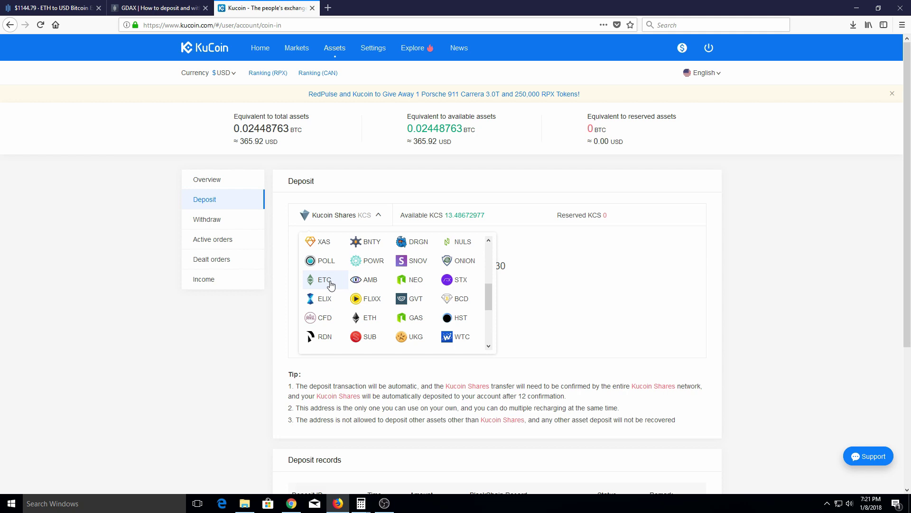
pyautogui.scroll(-2, 331, 285)
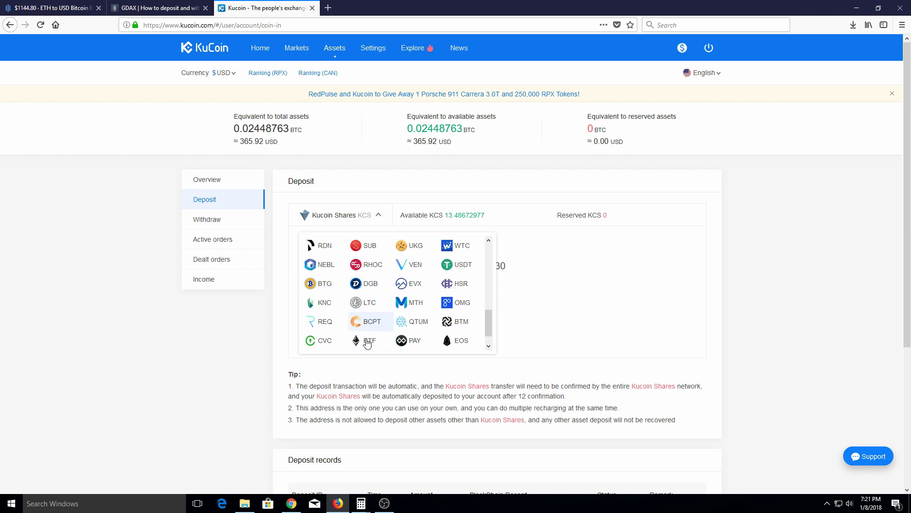
pyautogui.scroll(3, 369, 299)
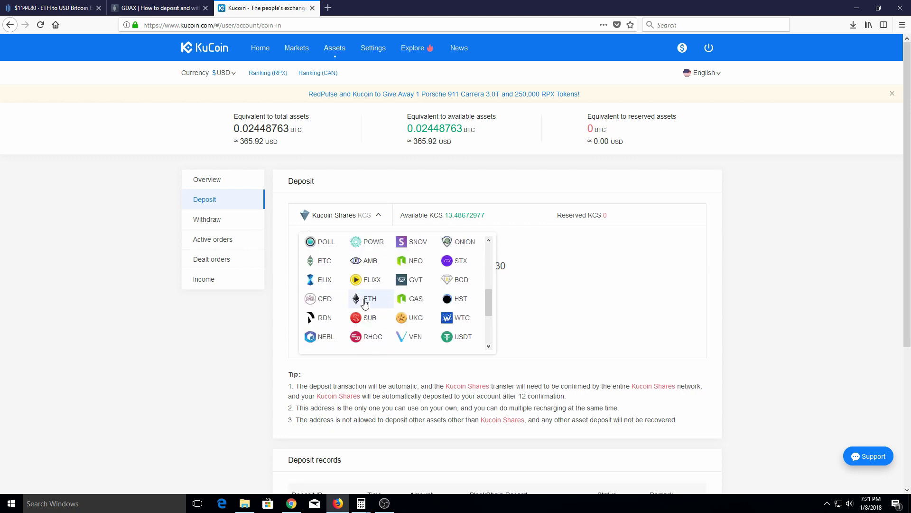
pyautogui.click(365, 300)
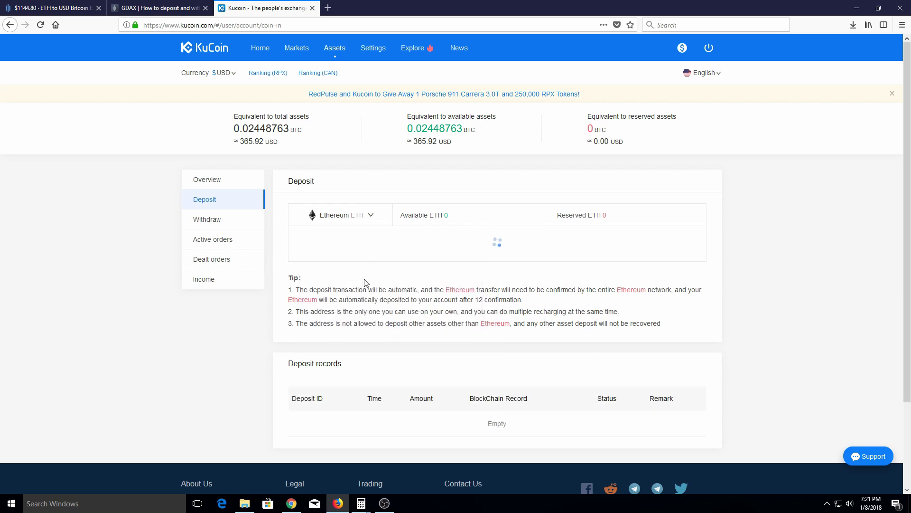
# - Briefly switch the deposit coin to ETC, then back to ETH so its address loads
pyautogui.click(340, 220)
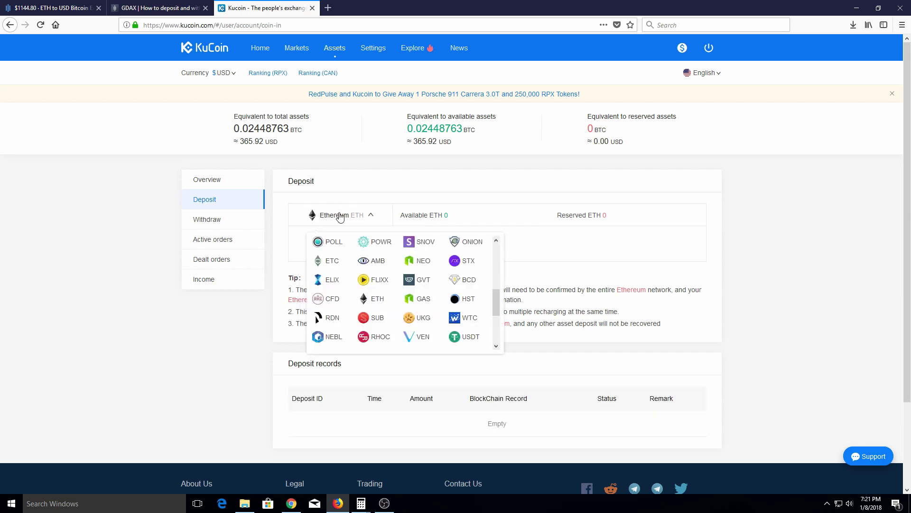
pyautogui.click(326, 261)
pyautogui.click(335, 215)
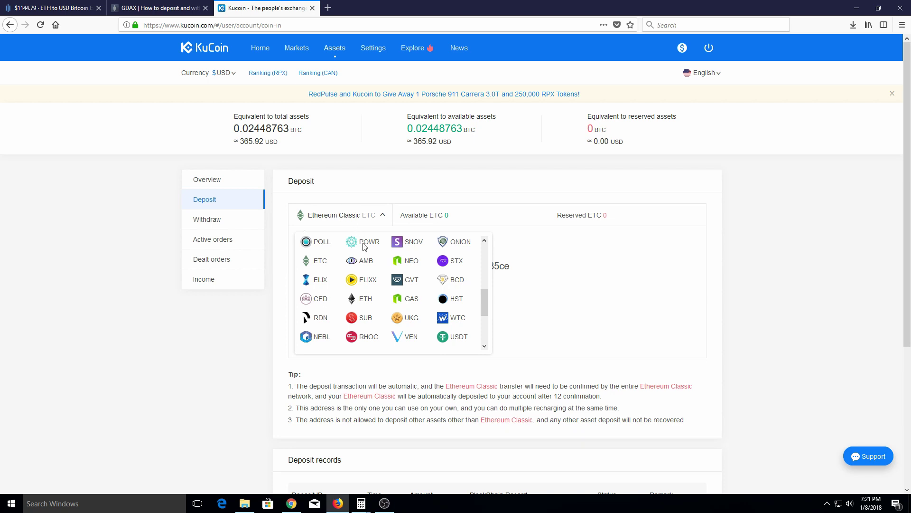
pyautogui.click(365, 298)
pyautogui.click(330, 215)
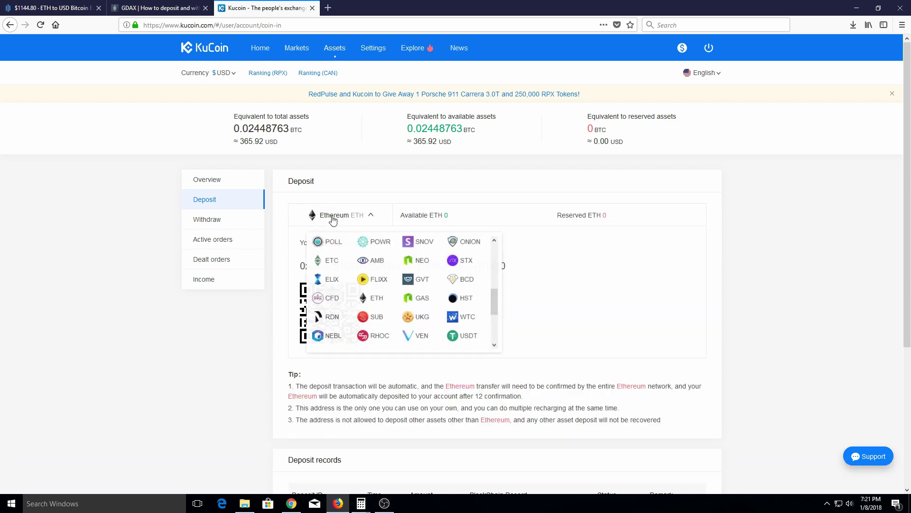
pyautogui.click(353, 190)
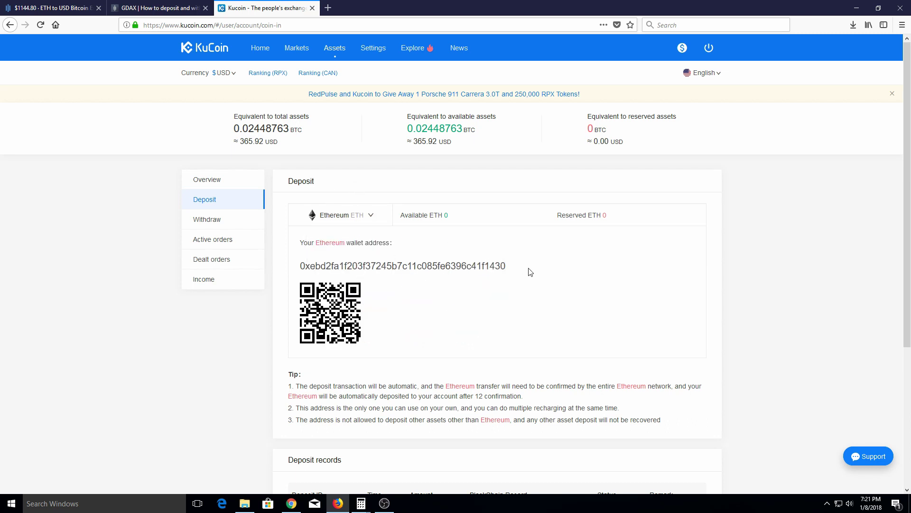
# - Copy the Ethereum deposit wallet address and return to the GDAX withdrawal form
pyautogui.moveTo(528, 270); pyautogui.dragTo(302, 266)
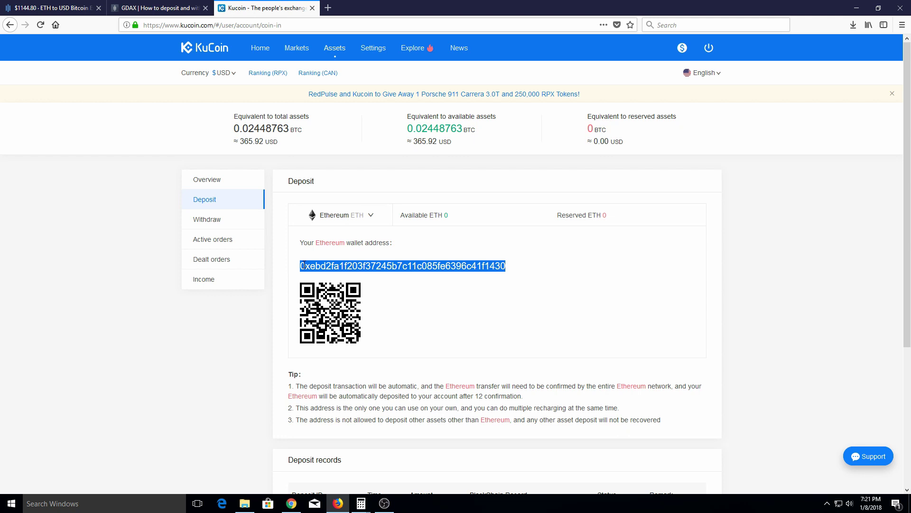
pyautogui.rightClick(301, 266)
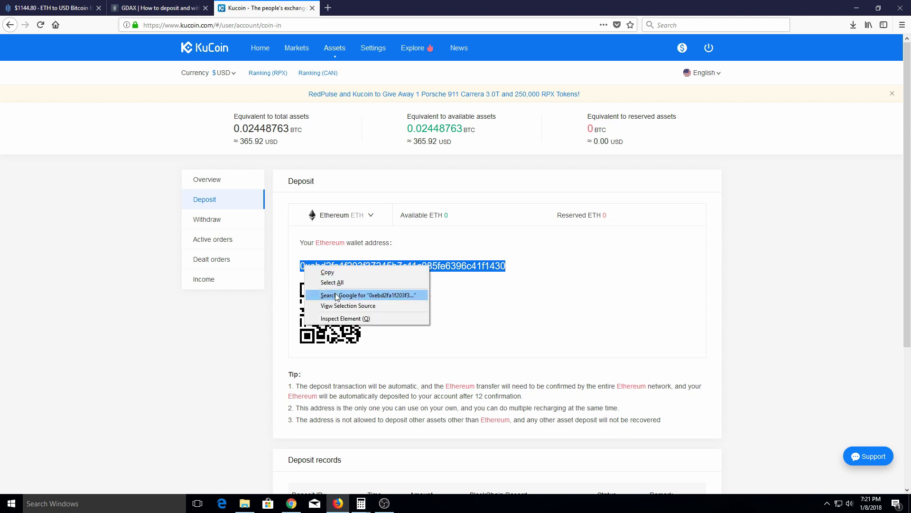
pyautogui.click(347, 276)
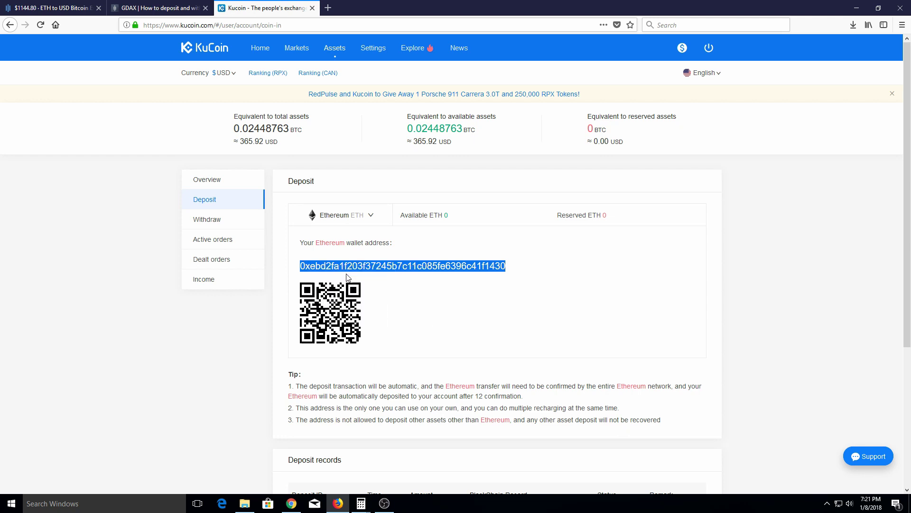
pyautogui.click(48, 7)
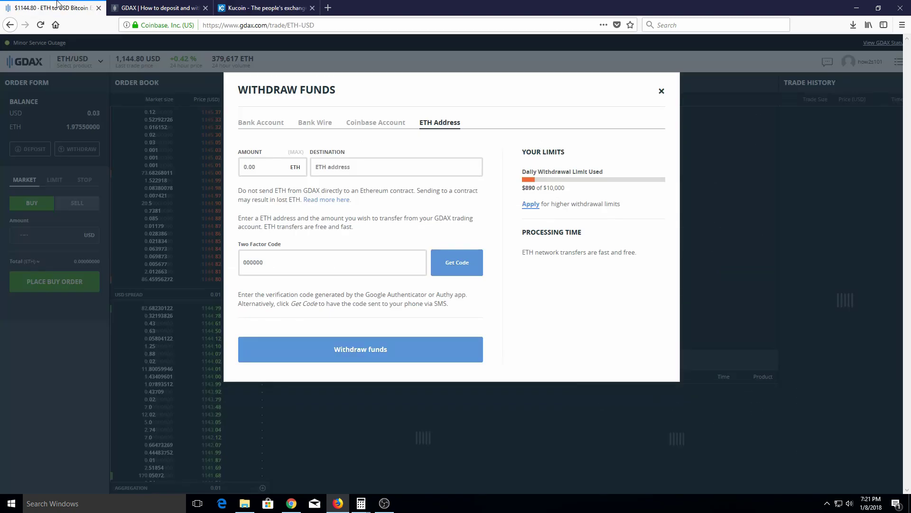
# - Paste the KuCoin ETH address as the destination and enter 0.5 as the amount
pyautogui.click(408, 170)
pyautogui.hotkey('ctrl', 'v')
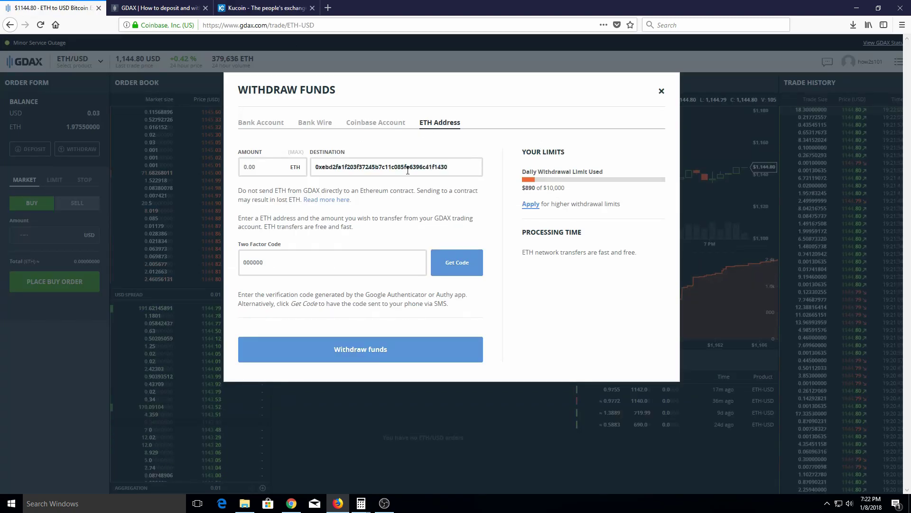
pyautogui.click(264, 167)
pyautogui.write('0.5')
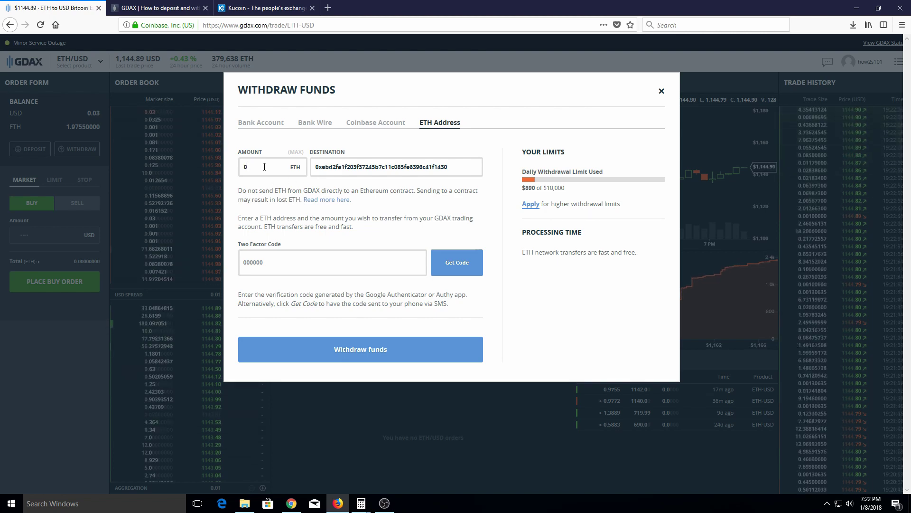
# - Enter the two-factor code, submit the 0.5 ETH withdrawal, and return to KuCoin's deposit page
pyautogui.click(289, 257)
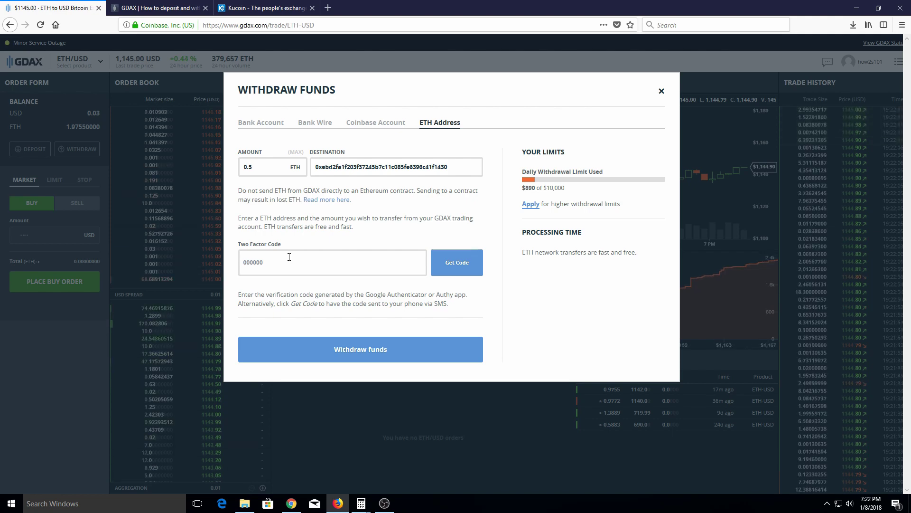
pyautogui.hotkey('ctrl', 'v')
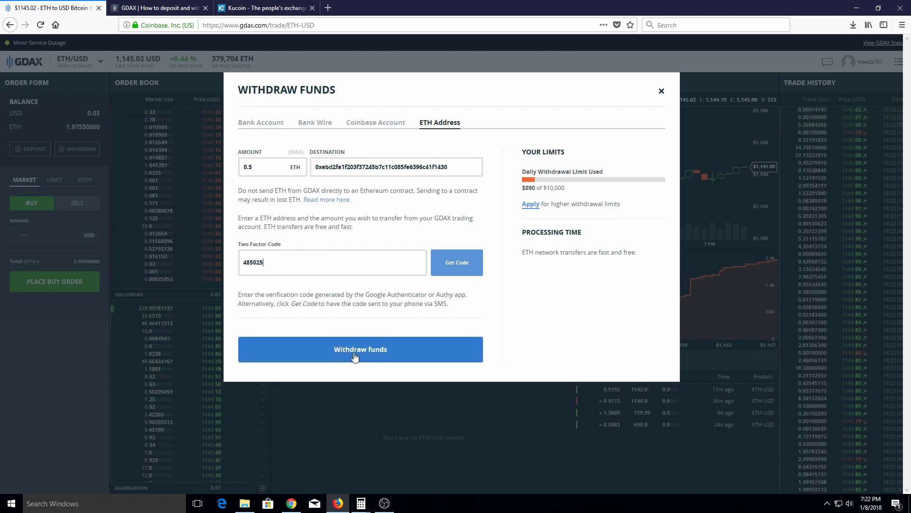
pyautogui.click(354, 357)
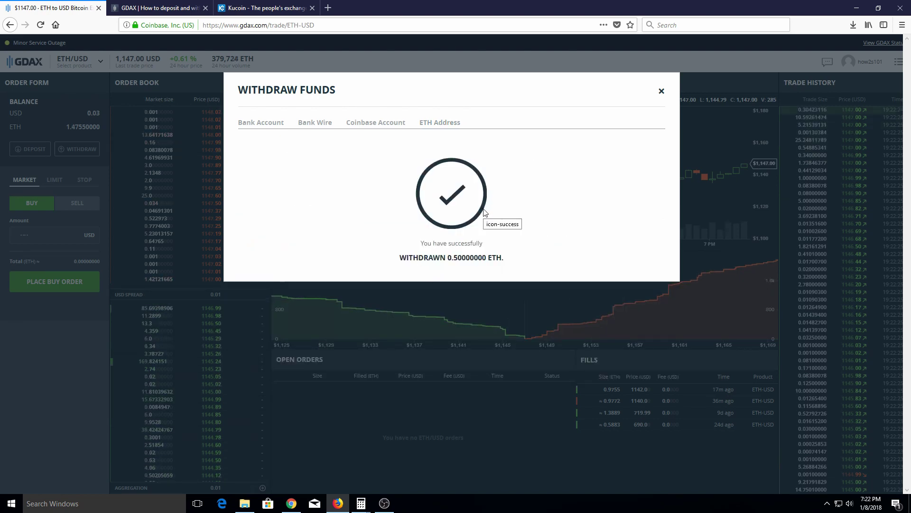
pyautogui.click(264, 4)
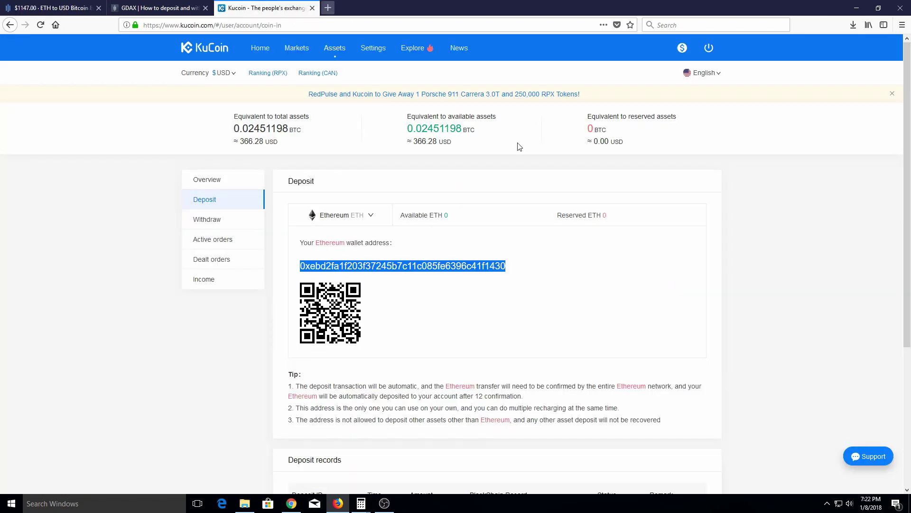
# - Revisit Overview and the ETH Deposit page, watching the deposit records until the 0.5 ETH entry shows Succeeded
pyautogui.click(789, 209)
pyautogui.scroll(-1, 789, 209)
pyautogui.scroll(-3, 452, 355)
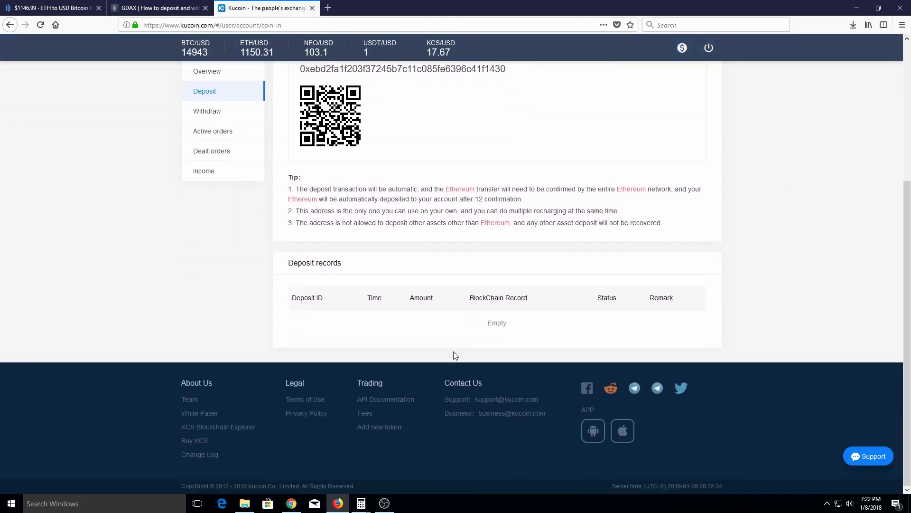
pyautogui.scroll(5, 472, 291)
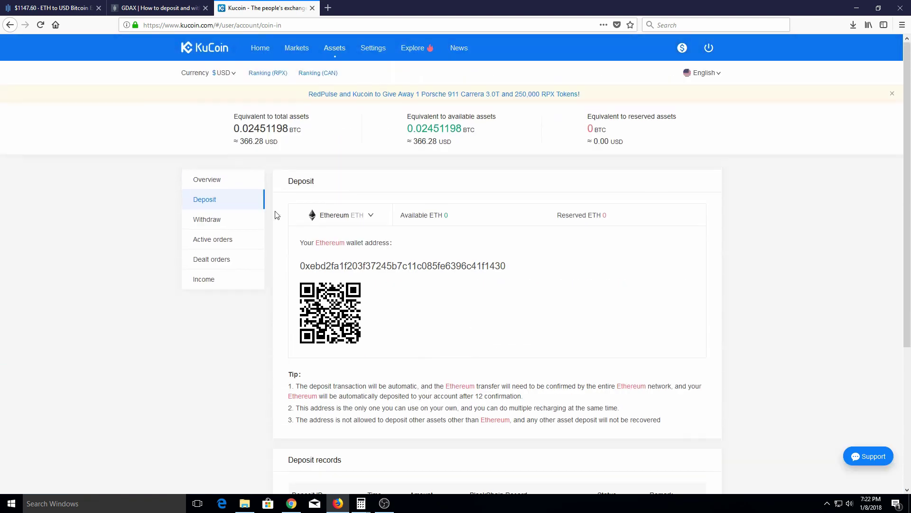
pyautogui.click(223, 185)
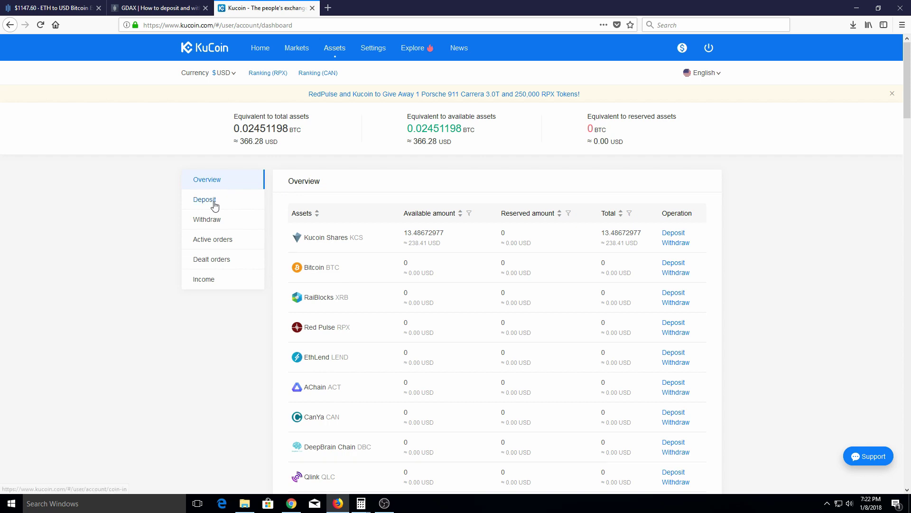
pyautogui.click(211, 202)
pyautogui.click(363, 216)
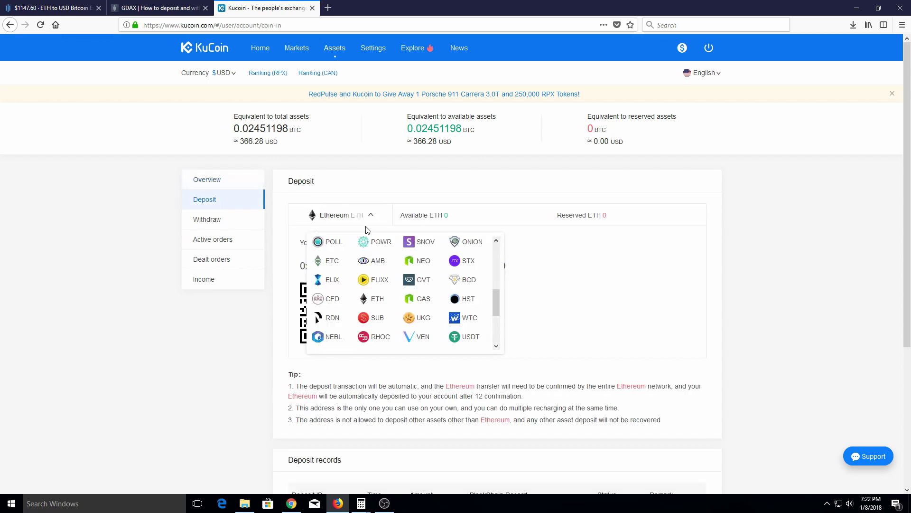
pyautogui.click(720, 287)
pyautogui.scroll(-5, 720, 287)
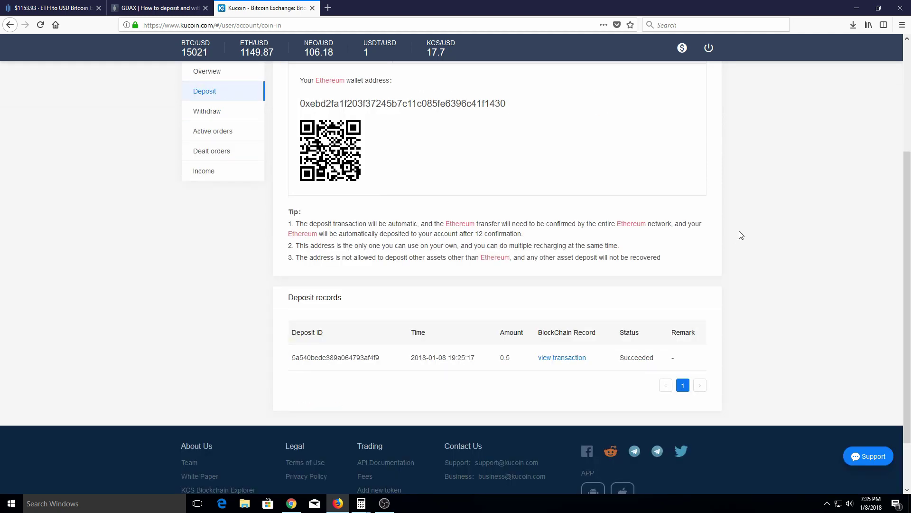
pyautogui.scroll(1, 742, 235)
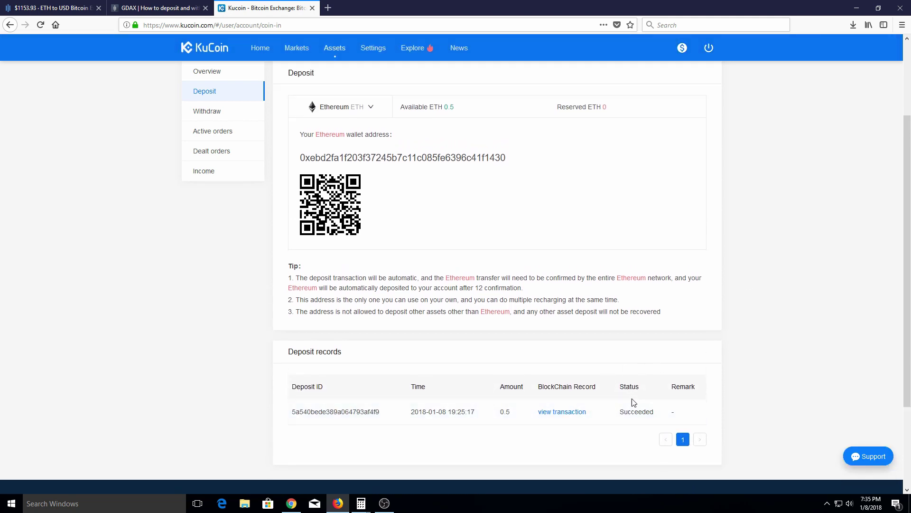
pyautogui.scroll(2, 753, 303)
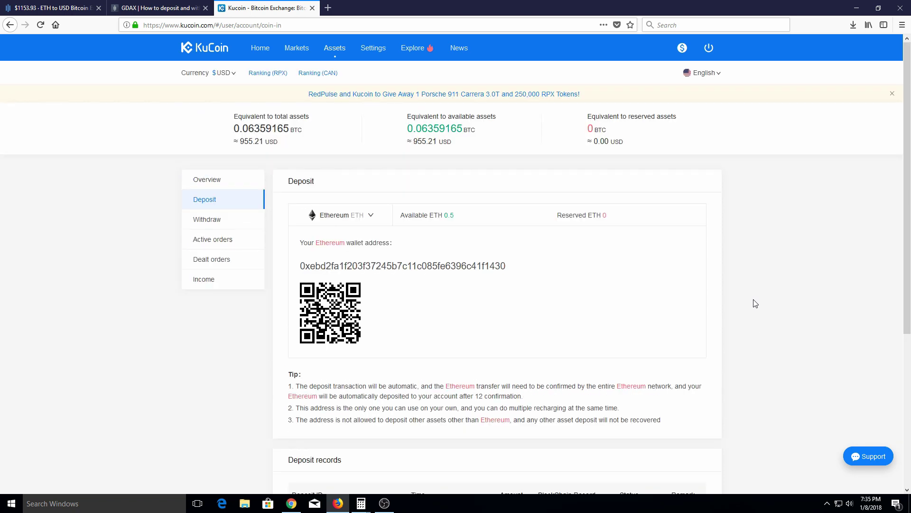
# - Go from Markets to KCS/BTC, then switch the pair to KCS/ETH under the ETH tab
pyautogui.click(306, 50)
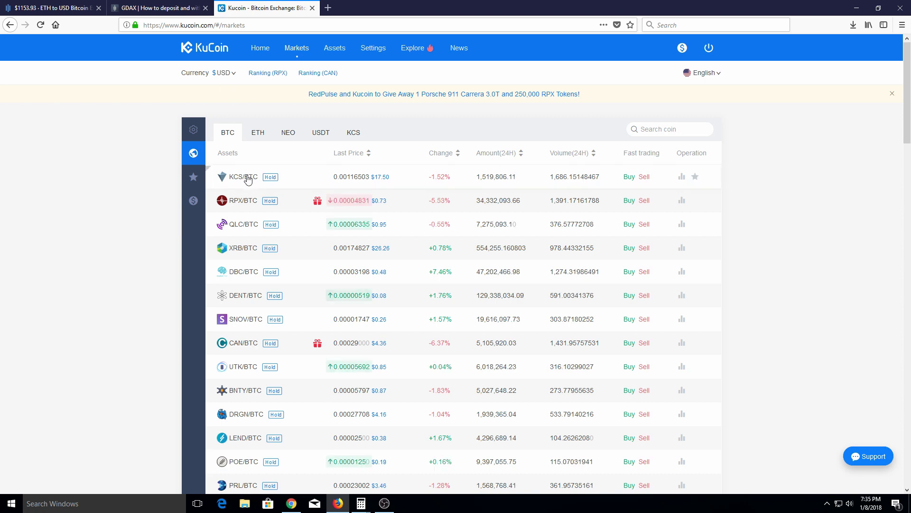
pyautogui.click(233, 180)
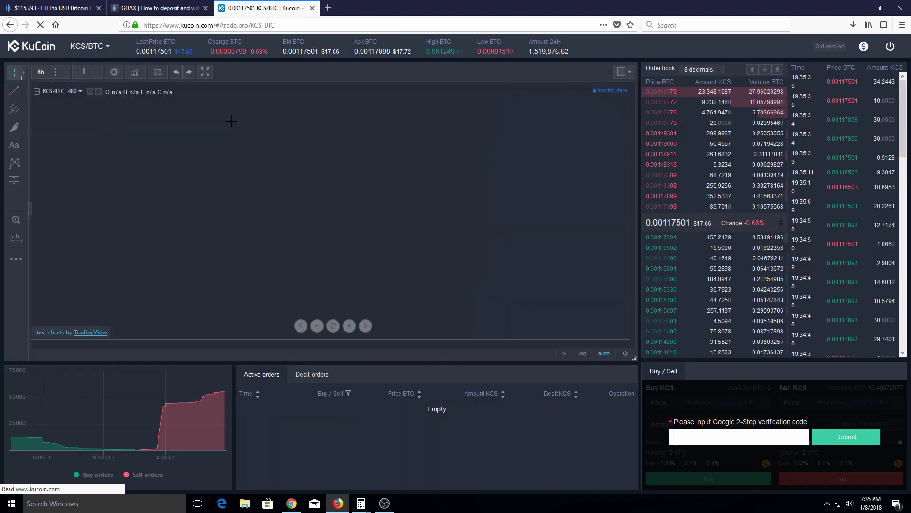
pyautogui.click(106, 47)
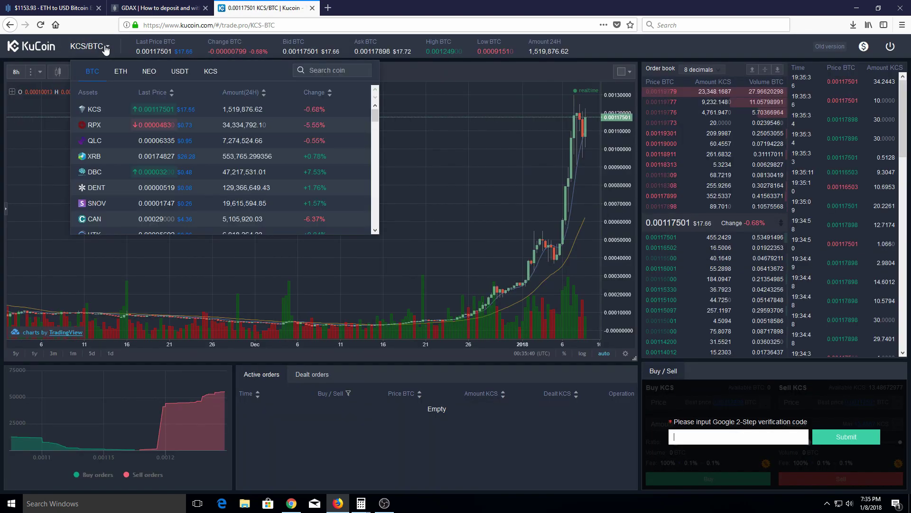
pyautogui.click(122, 72)
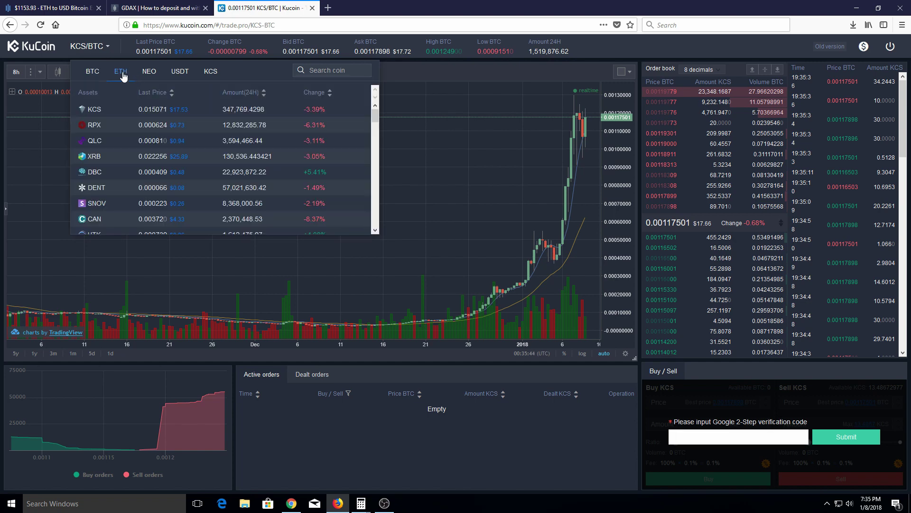
pyautogui.click(100, 111)
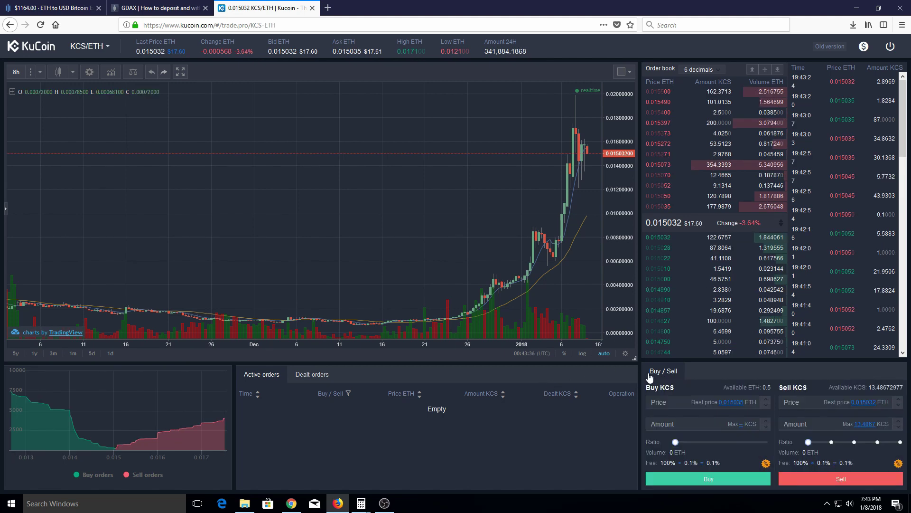
# - Buy the maximum 33.2557 KCS at best price 0.015035 ETH, then view Dealt orders
pyautogui.click(732, 402)
pyautogui.click(732, 421)
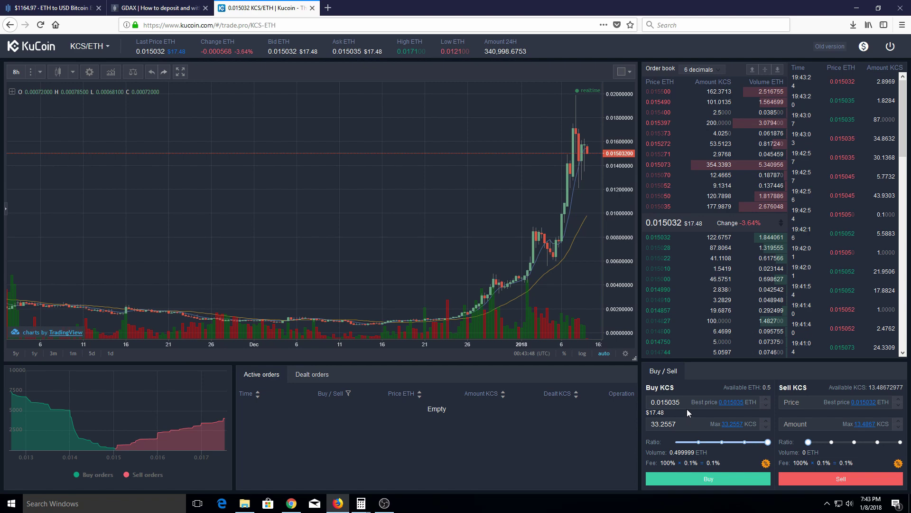
pyautogui.click(711, 471)
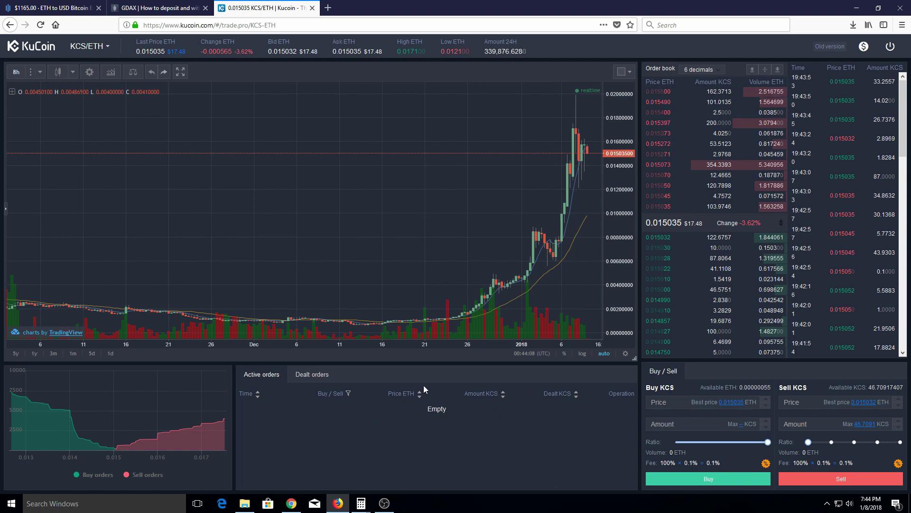
pyautogui.click(300, 380)
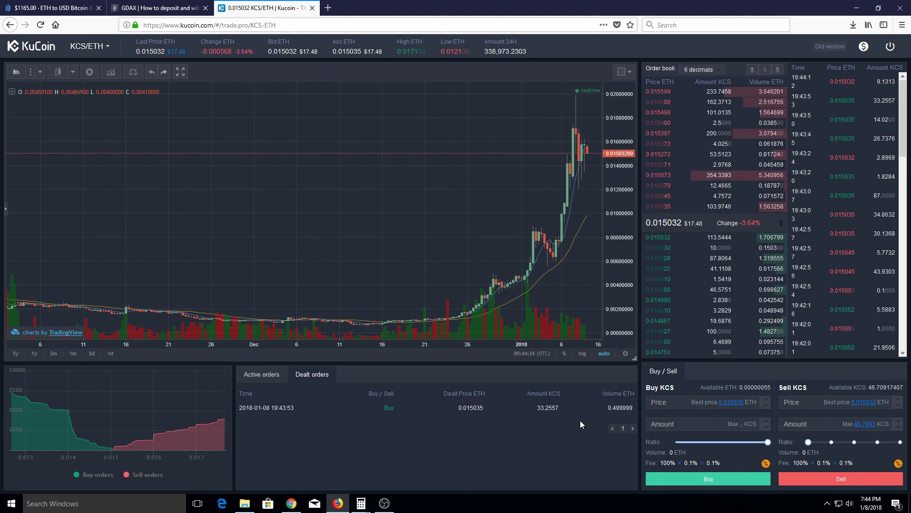
# - Change the trading pair from KCS/ETH to NEO/KCS using the KCS tab of the pair list
pyautogui.click(104, 52)
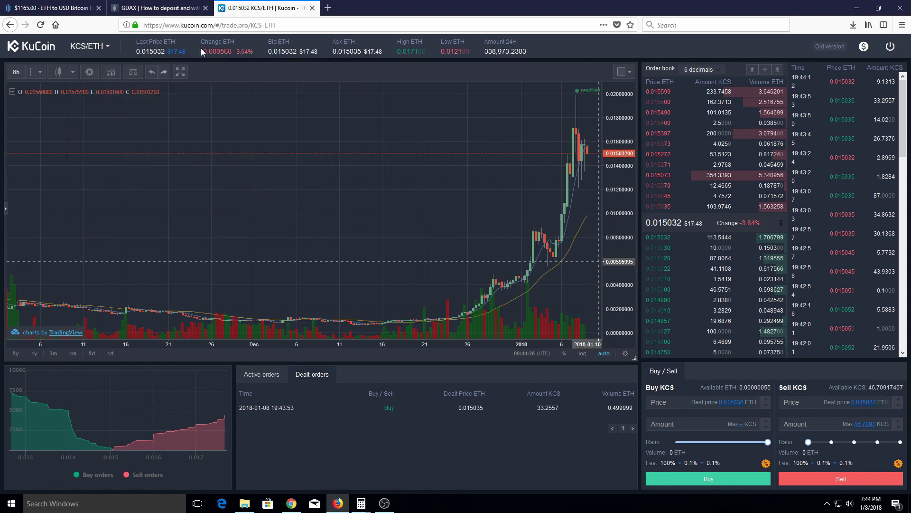
pyautogui.moveTo(75, 49)
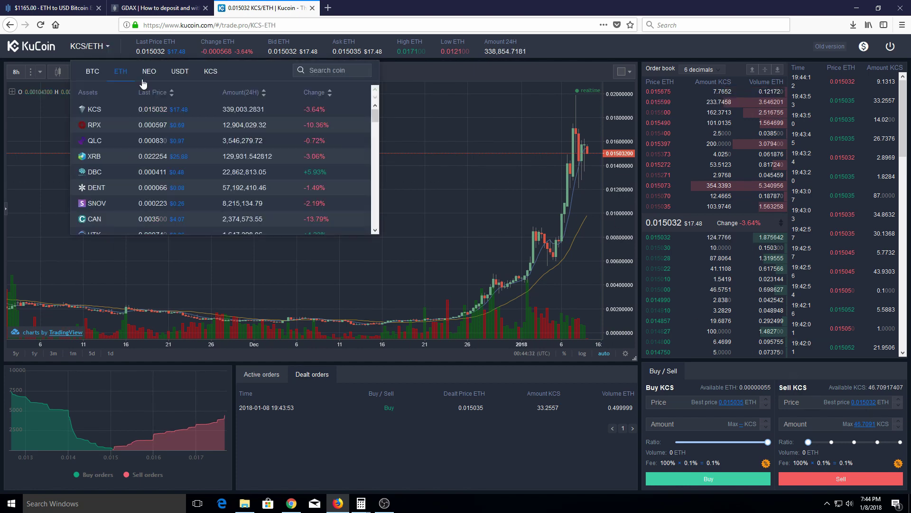
pyautogui.click(208, 76)
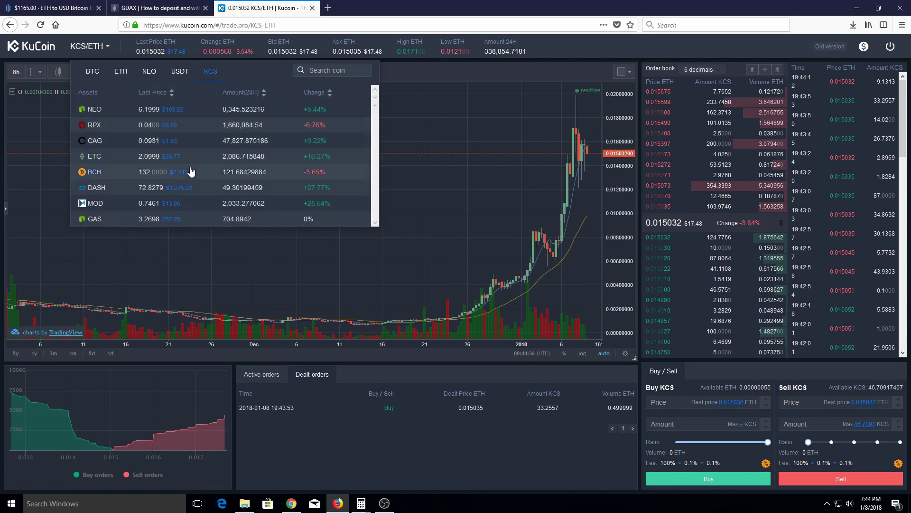
pyautogui.click(127, 111)
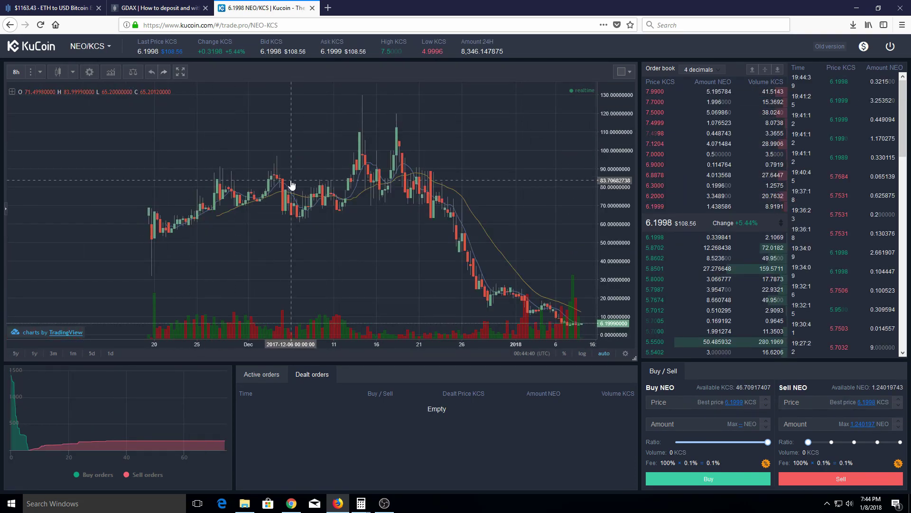